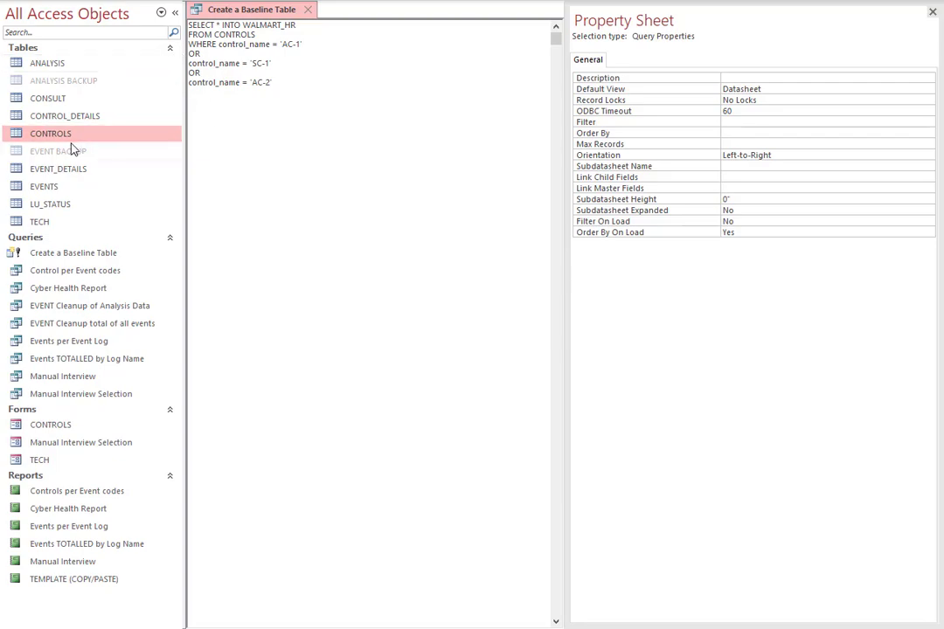
Open the CONTROLS table, look through its control names and descriptions, and close it.
double_click(19, 133)
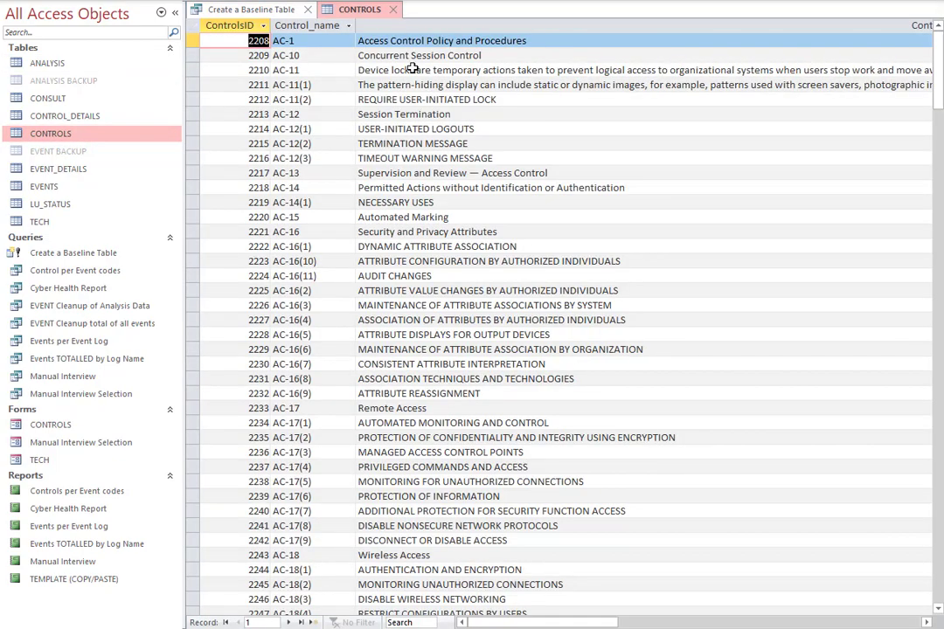
scroll(338, 146, down, 8)
scroll(337, 147, down, 20)
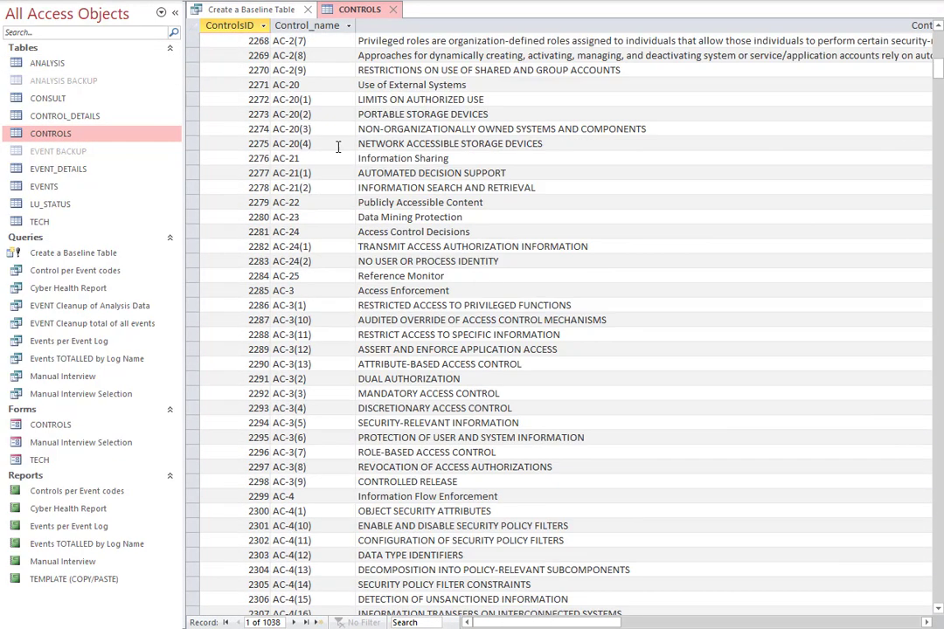
scroll(338, 147, up, 5)
scroll(338, 147, up, 20)
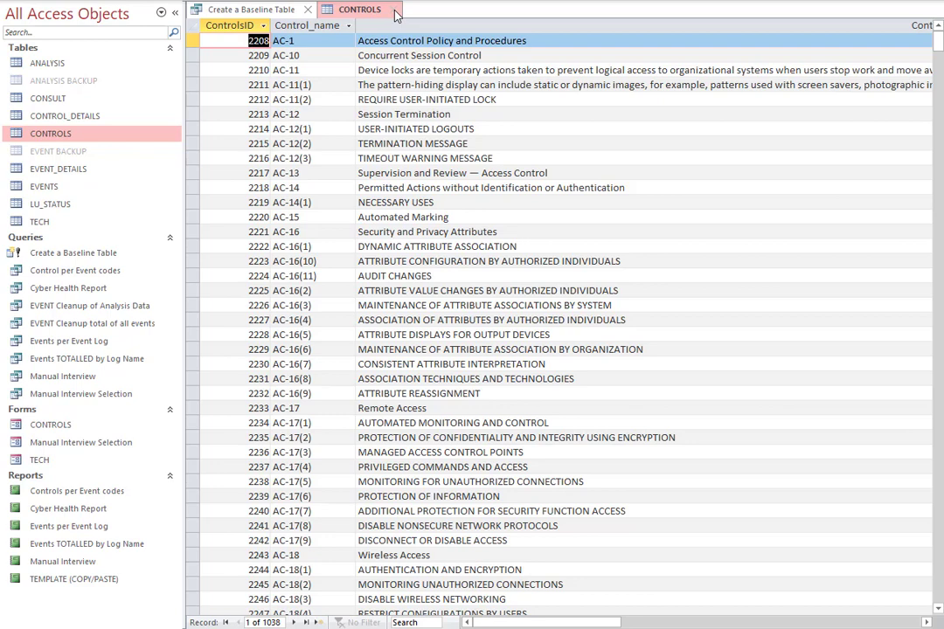
click(280, 66)
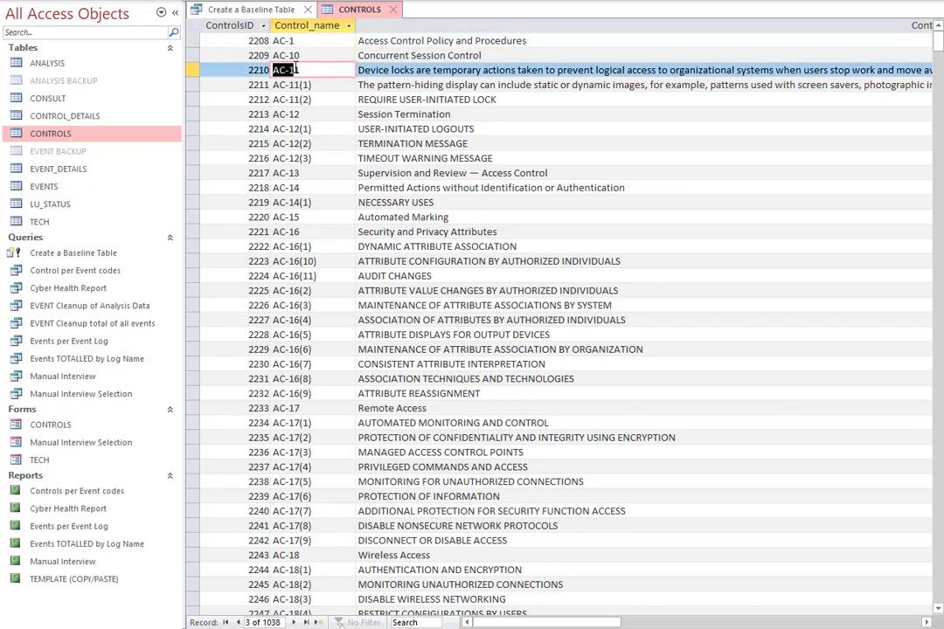
click(429, 65)
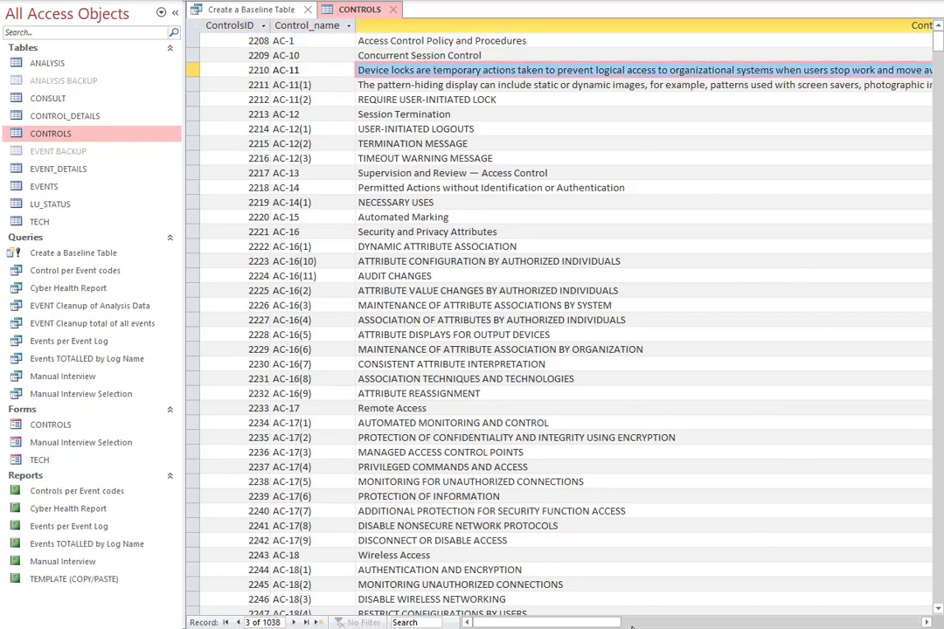
drag(613, 622, 561, 617)
click(397, 10)
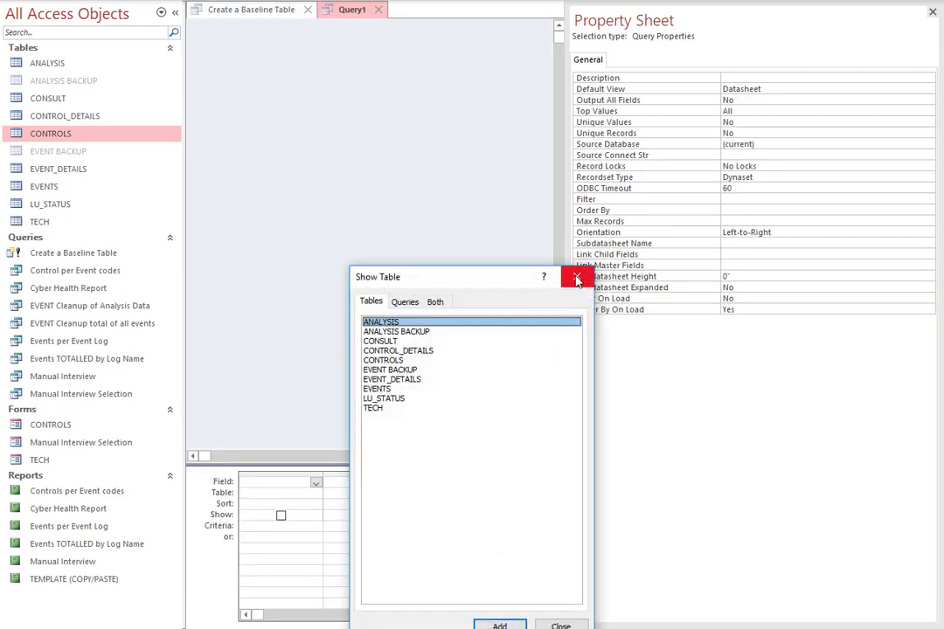
click(563, 277)
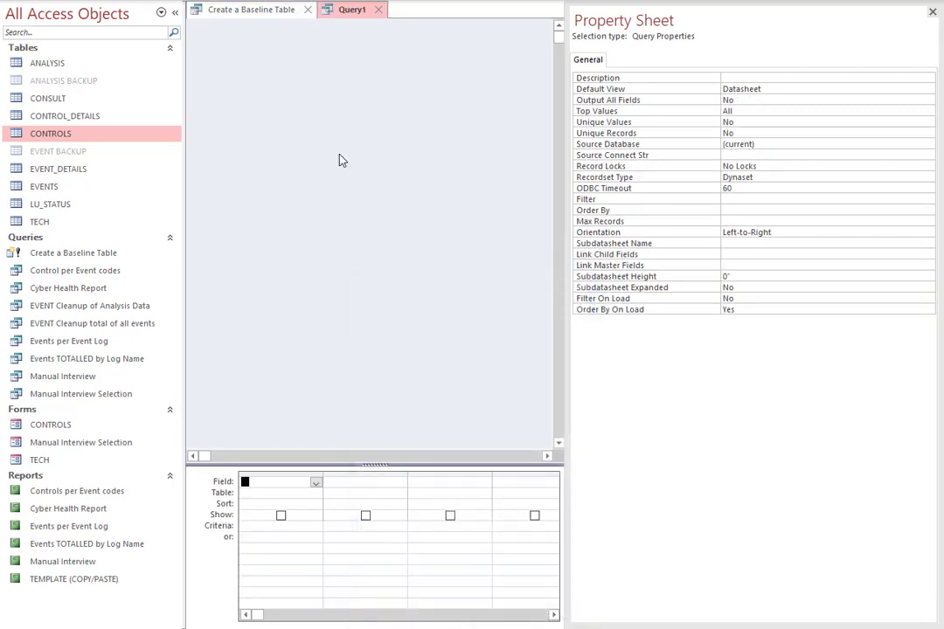
click(81, 0)
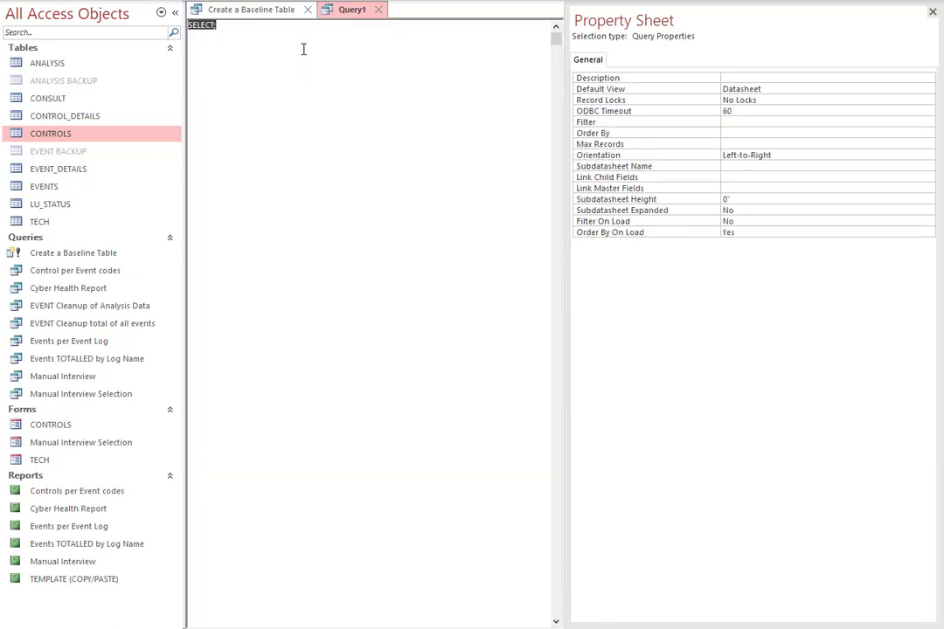
click(377, 10)
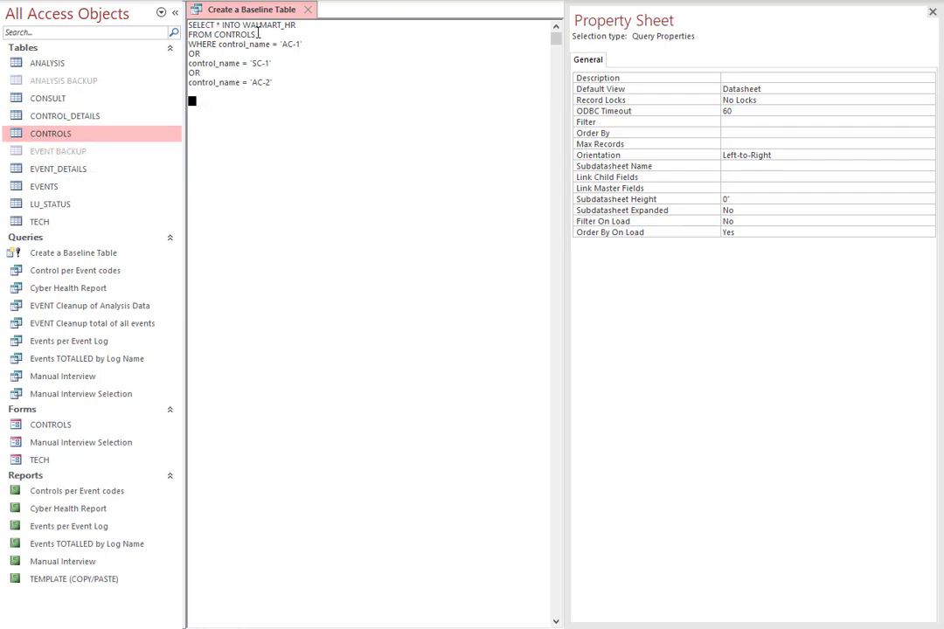
Review the query's INTO WALMART_HR and FROM CONTROLS clauses, checking the source records in the CONTROLS table.
drag(259, 33, 174, 33)
click(326, 69)
drag(243, 24, 301, 28)
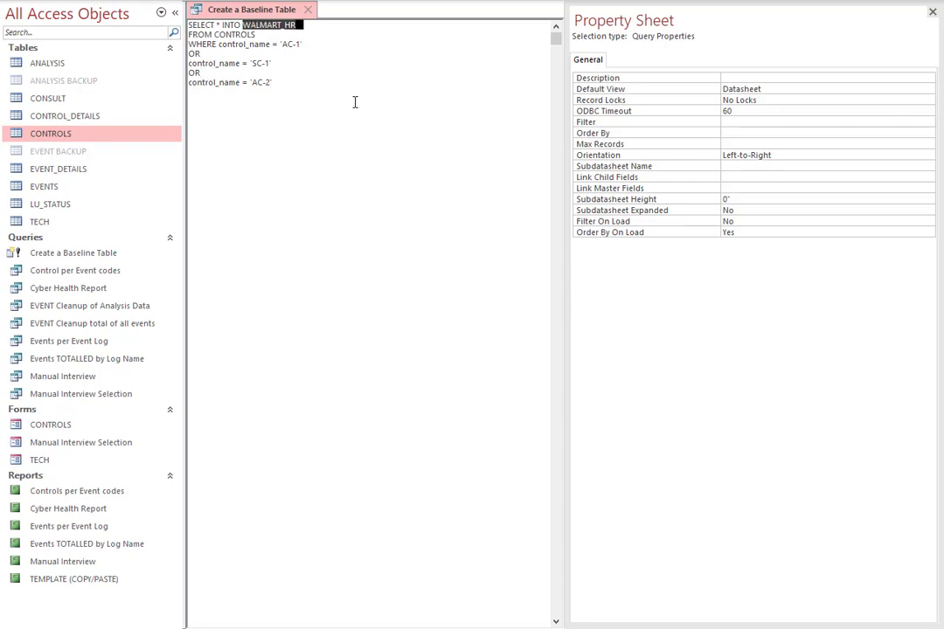
click(298, 28)
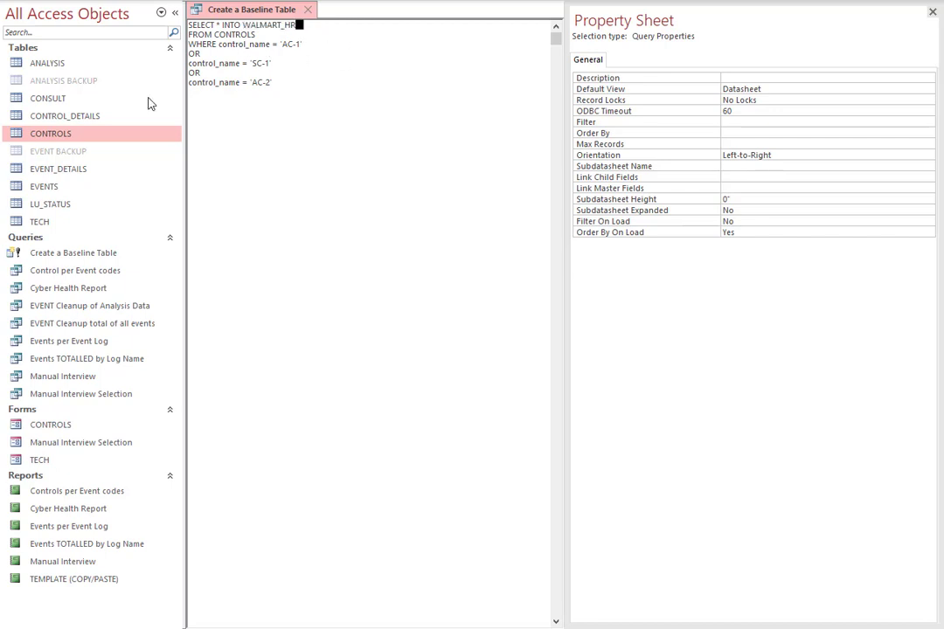
double_click(18, 137)
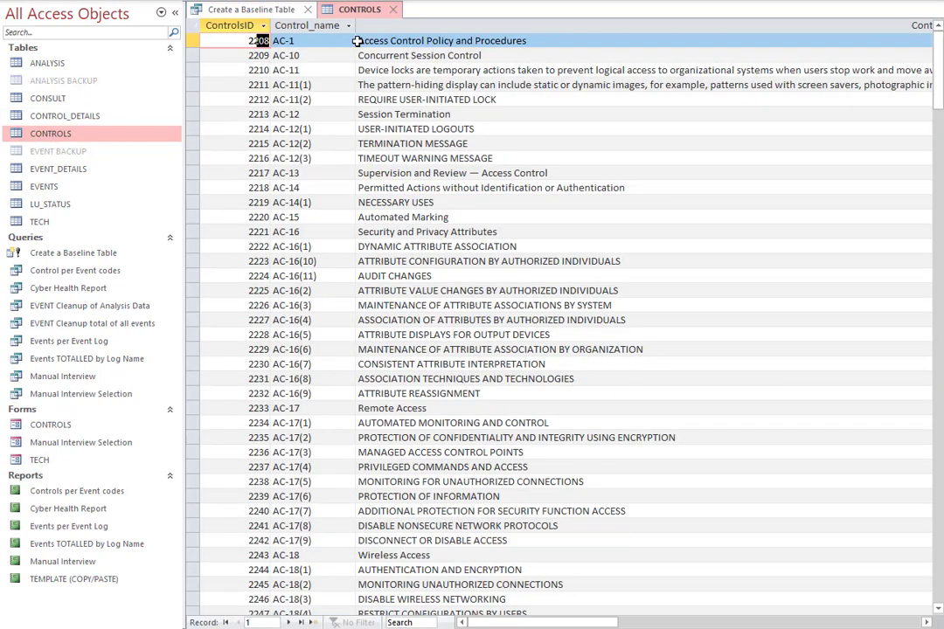
click(393, 10)
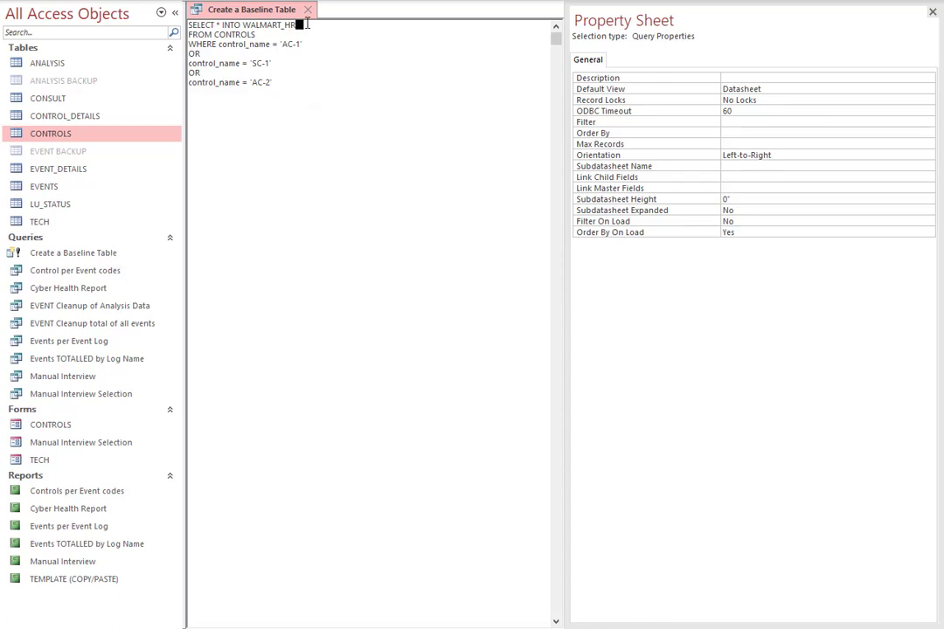
drag(307, 25, 246, 24)
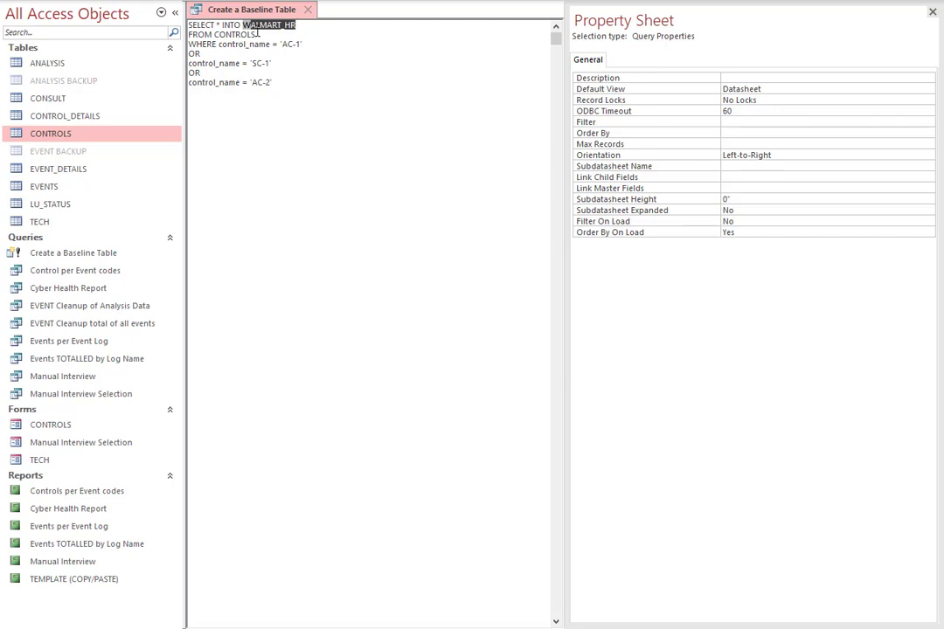
drag(256, 33, 212, 32)
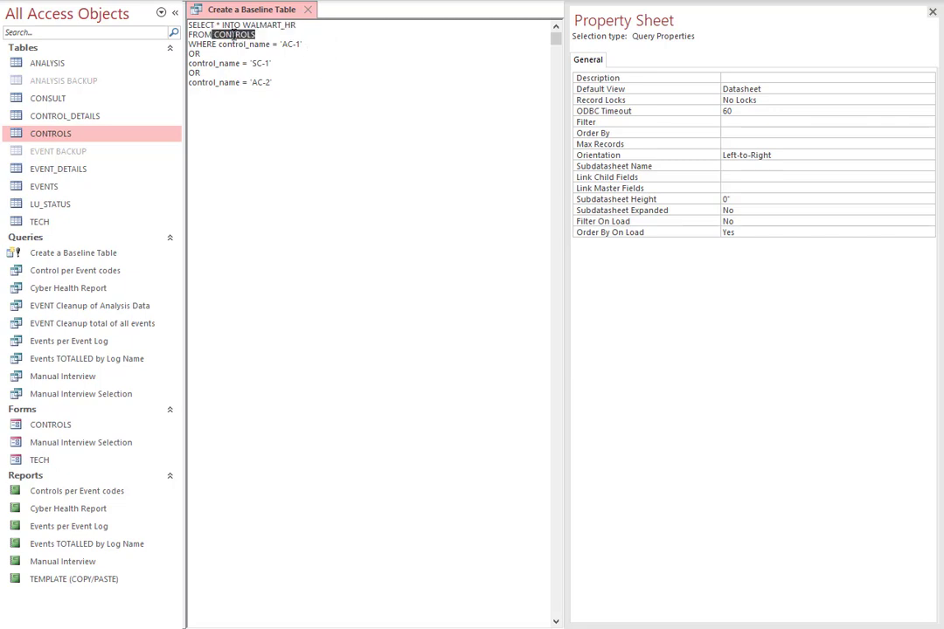
double_click(44, 136)
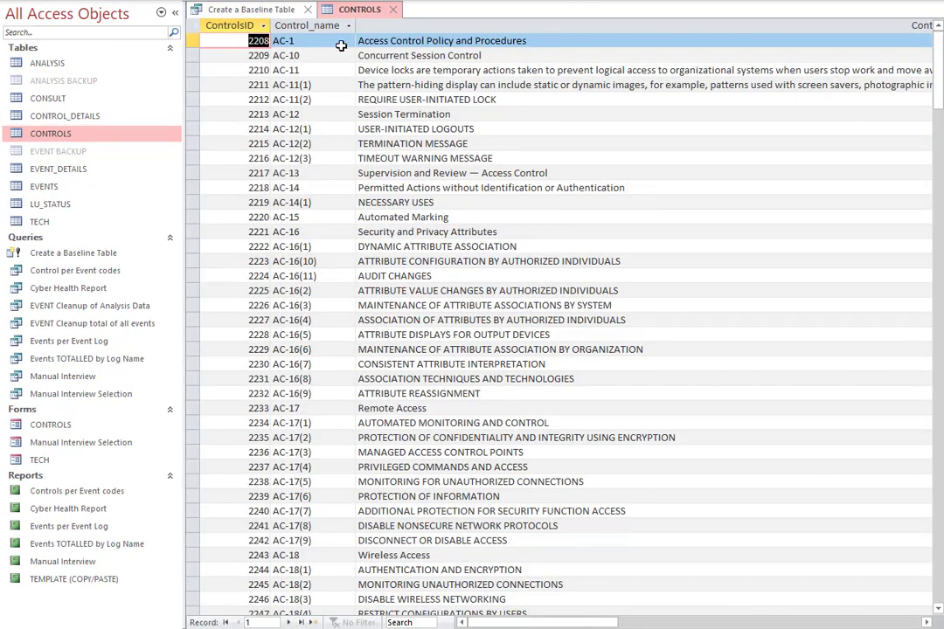
click(393, 12)
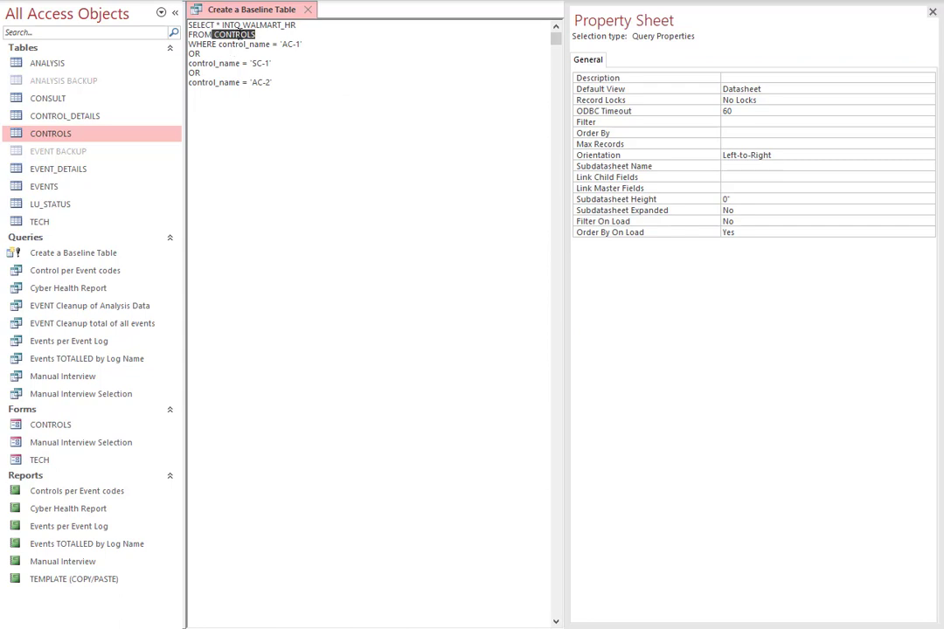
Check the control_name field of the WHERE clause against the CONTROLS field list in the ACATEE Architecture and Design PDF.
click(191, 45)
click(222, 45)
drag(224, 47, 267, 48)
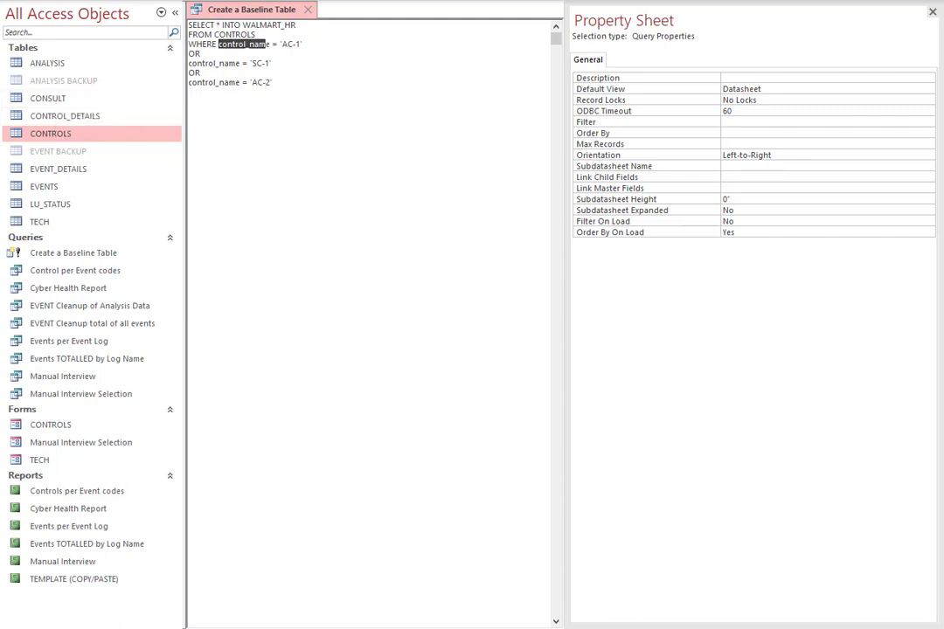
key(alt+Tab)
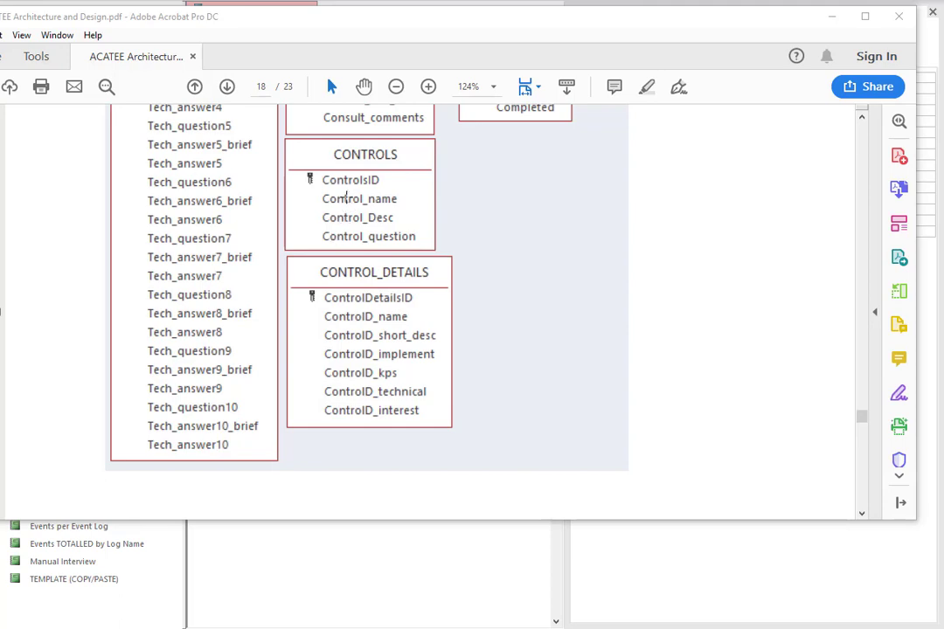
drag(543, 21, 0, 74)
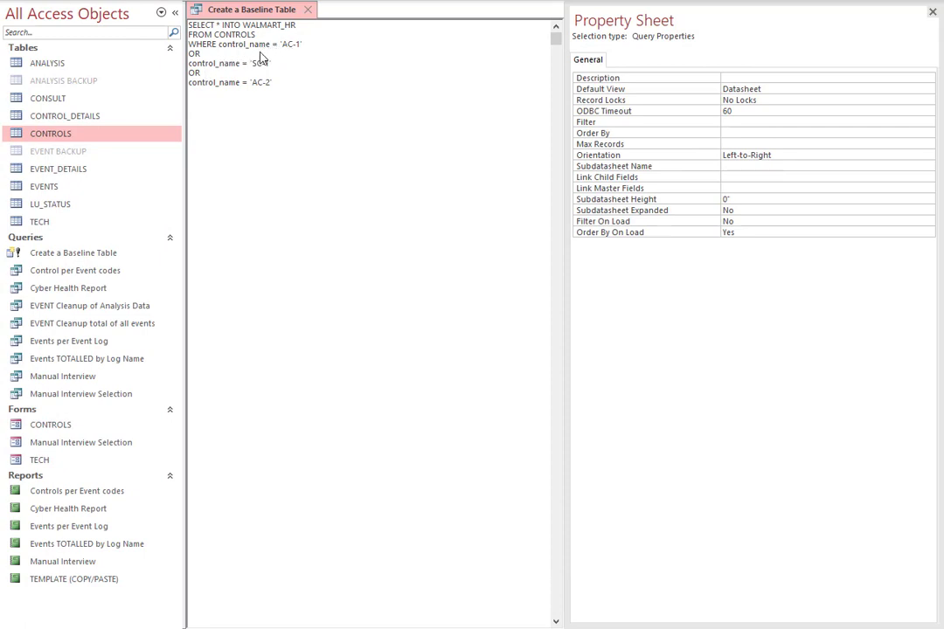
Run the make-table query for controls AC-1, SC-1 and AC-2, and open the new WALMART_HR table.
double_click(195, 54)
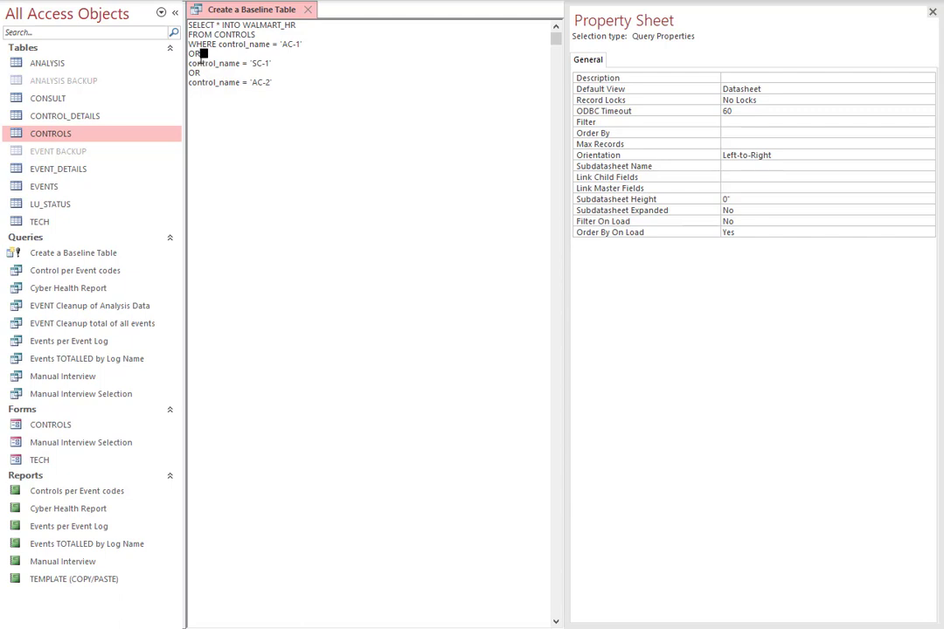
click(281, 81)
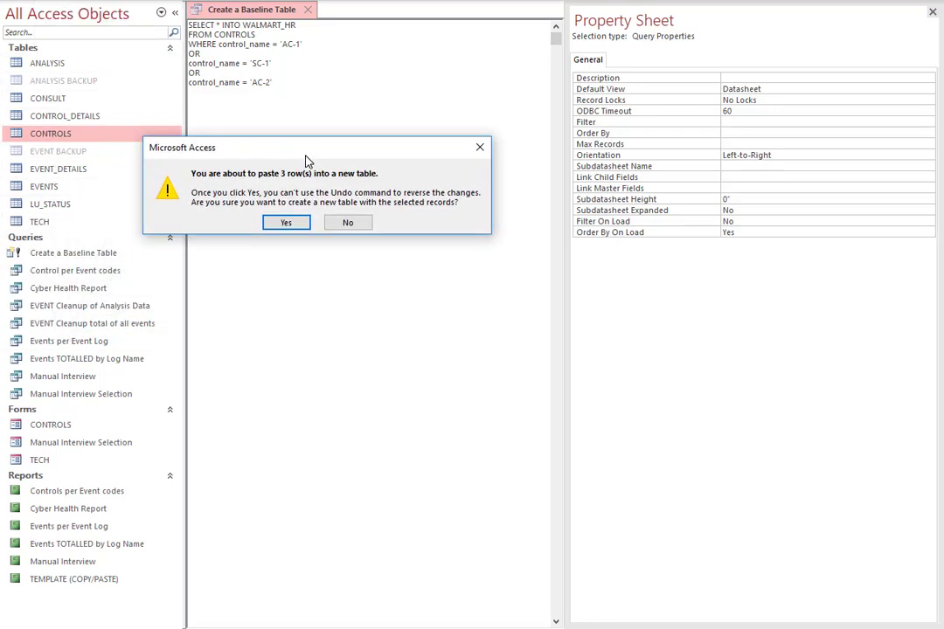
click(294, 225)
click(32, 243)
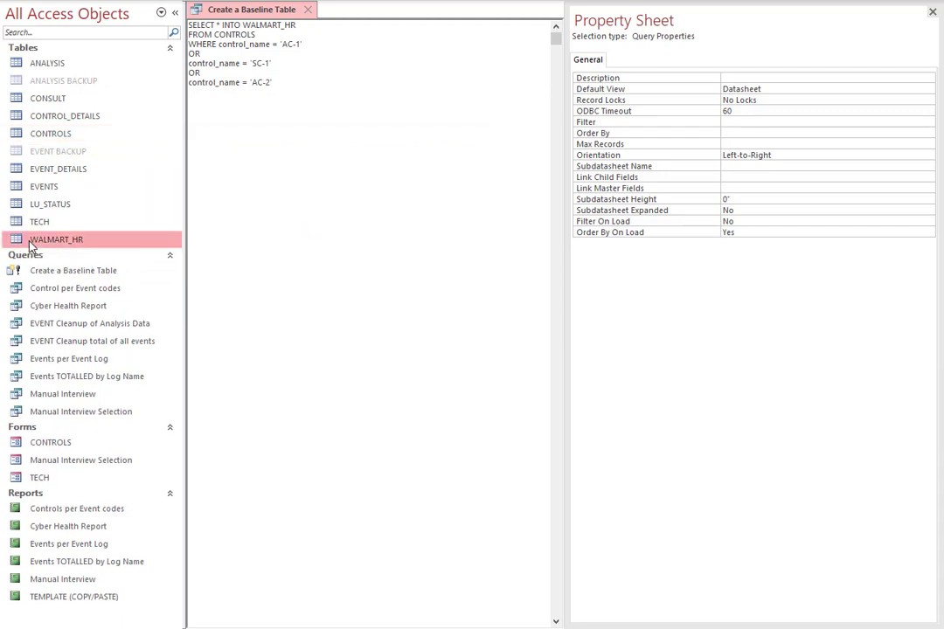
double_click(21, 244)
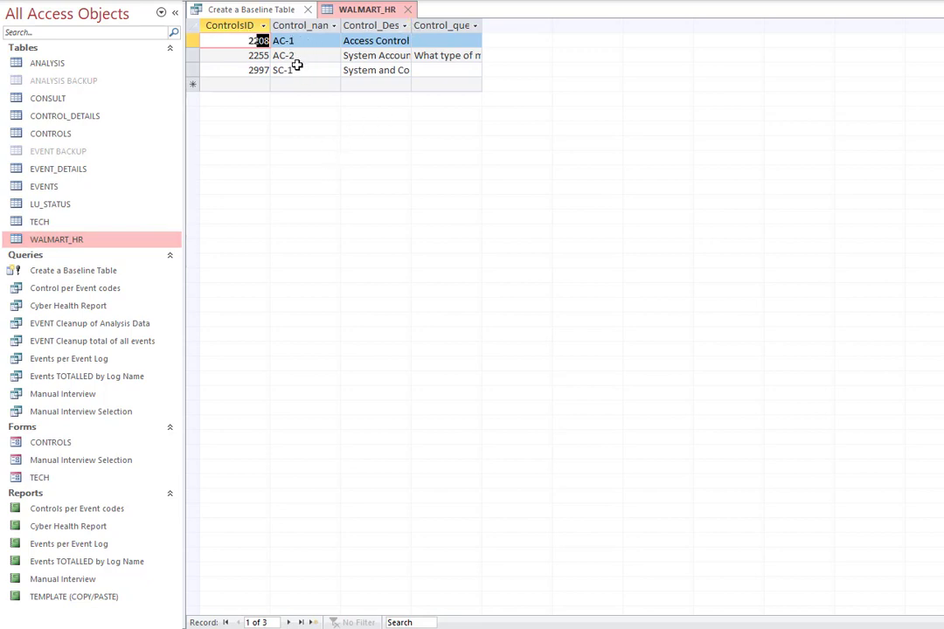
Append the condition OR control_name = 'AC-4' to the end of the Create a Baseline Table query.
click(268, 10)
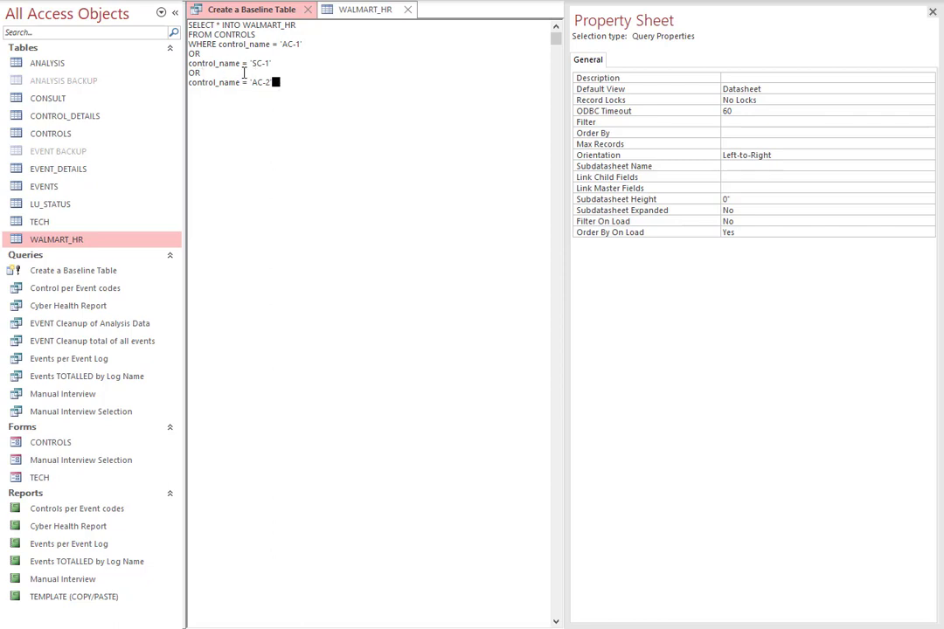
drag(189, 74, 282, 83)
key(ctrl+c)
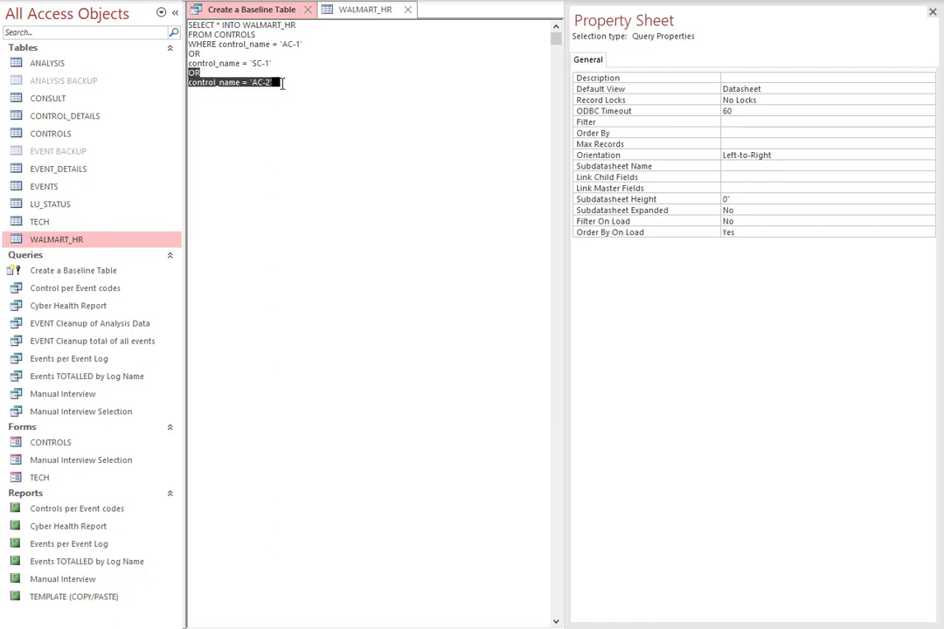
click(282, 84)
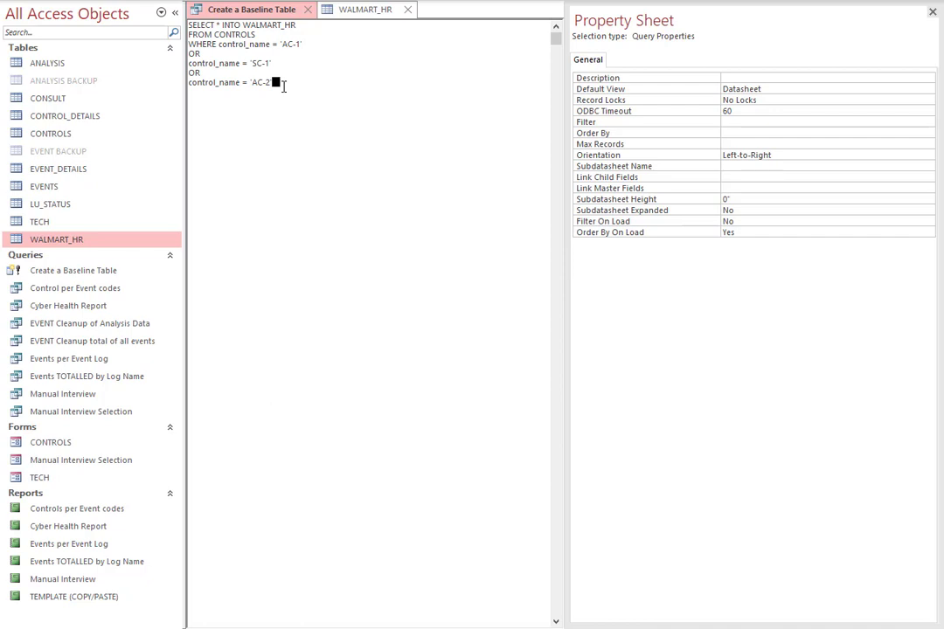
key(Return)
key(ctrl+v)
Close the WALMART_HR table and delete it from the database.
click(407, 11)
right_click(61, 243)
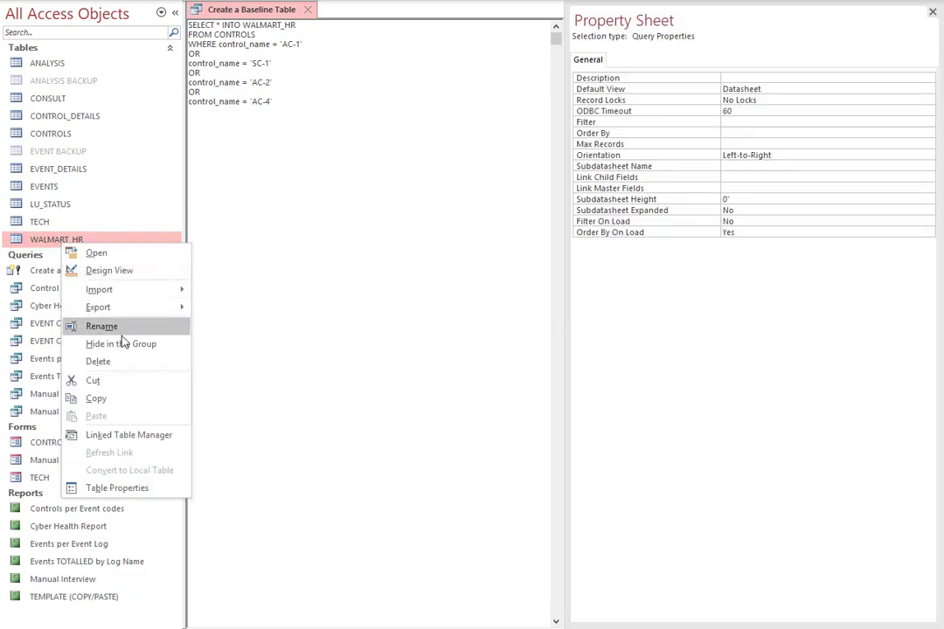
click(129, 362)
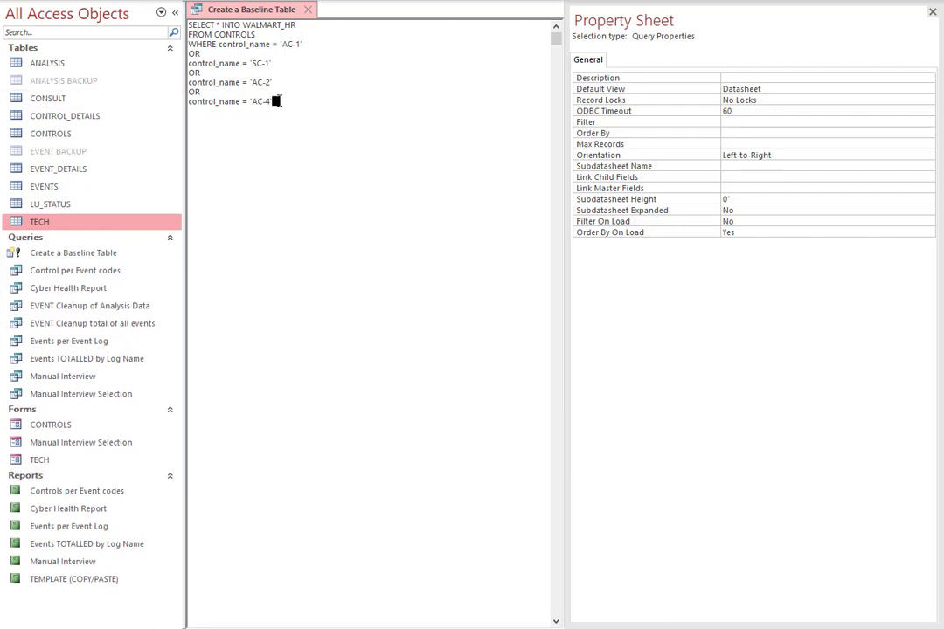
Run the extended baseline query to recreate WALMART_HR with AC-4 included, and open the table.
drag(280, 102, 251, 102)
click(352, 114)
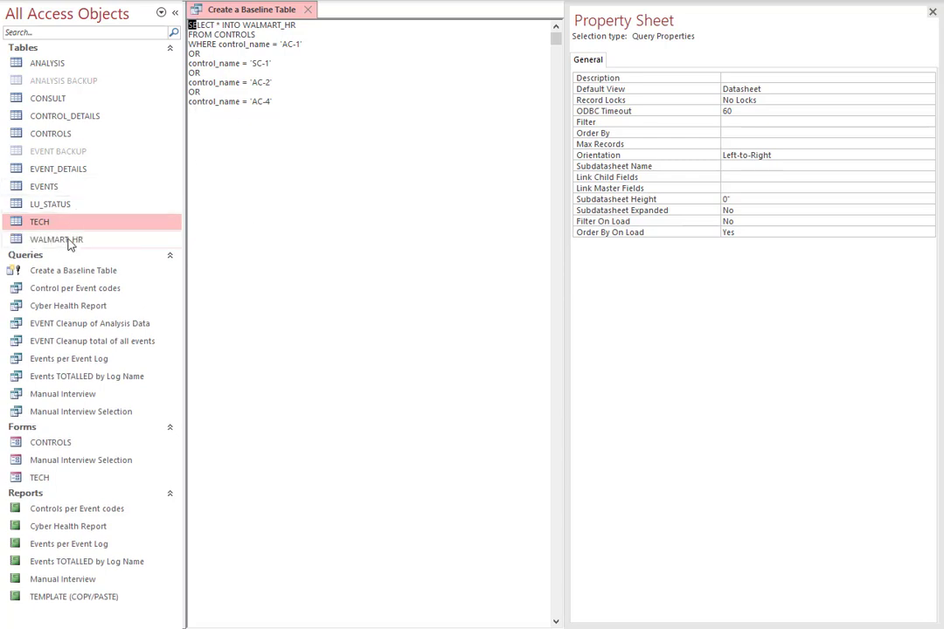
double_click(69, 241)
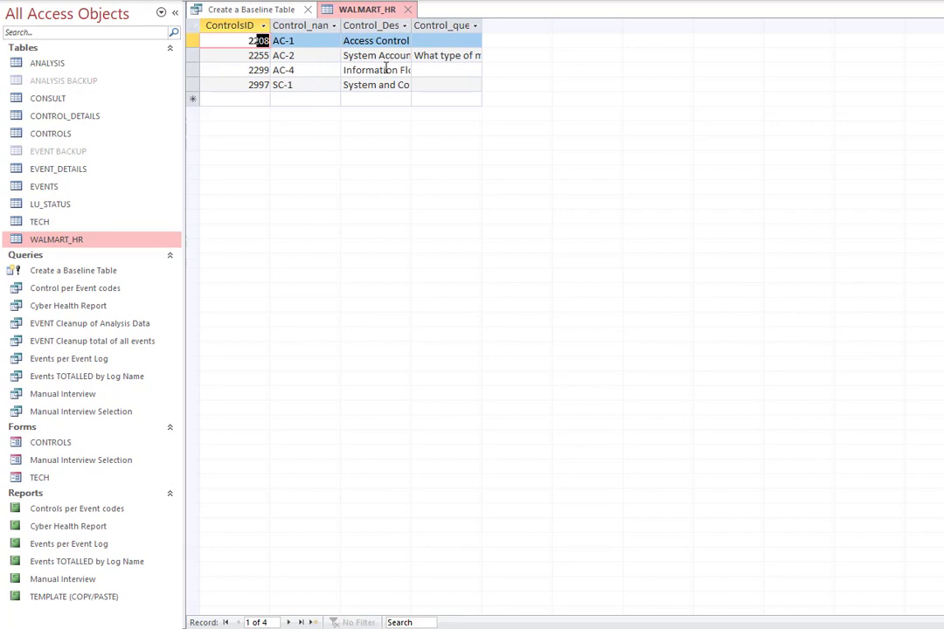
Go back over the baseline query's INTO, FROM and WHERE clauses and recheck its source table CONTROLS.
click(272, 15)
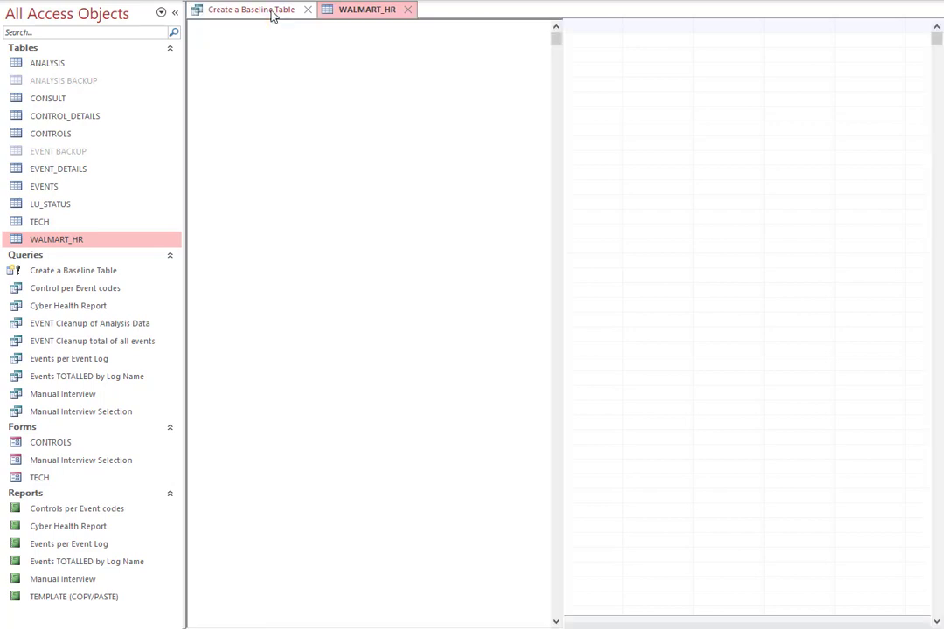
click(312, 115)
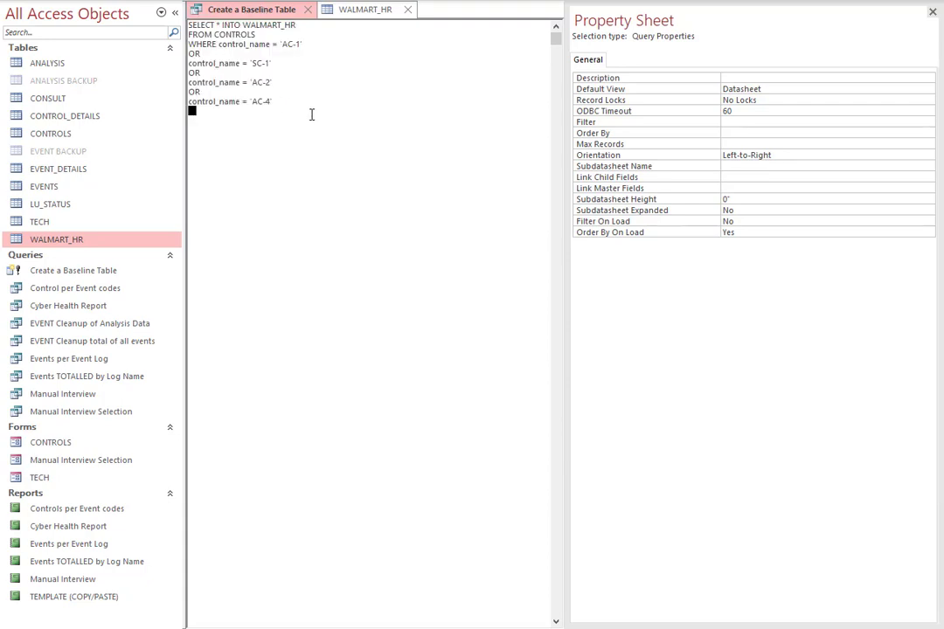
drag(297, 25, 242, 25)
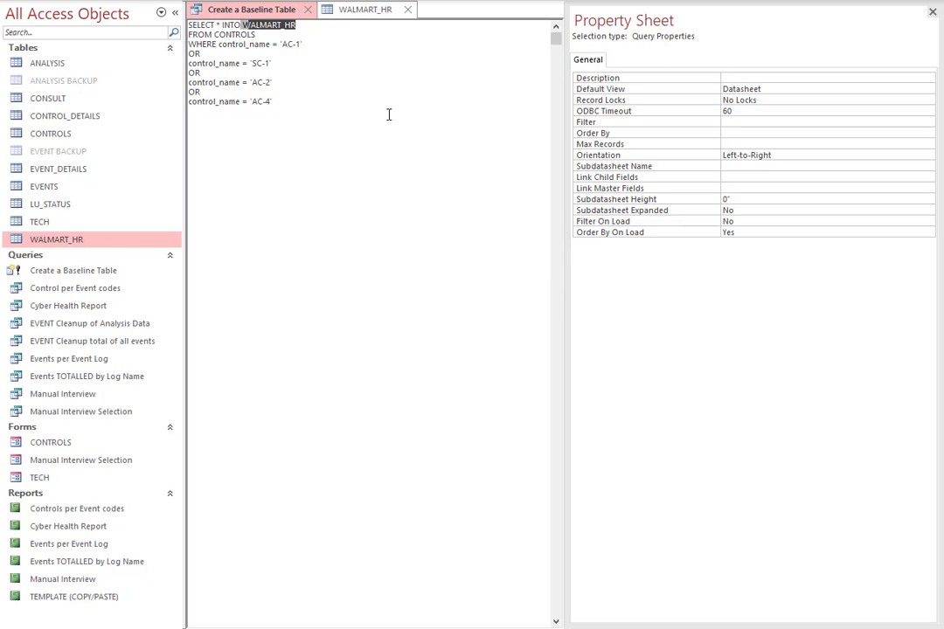
drag(305, 44, 187, 35)
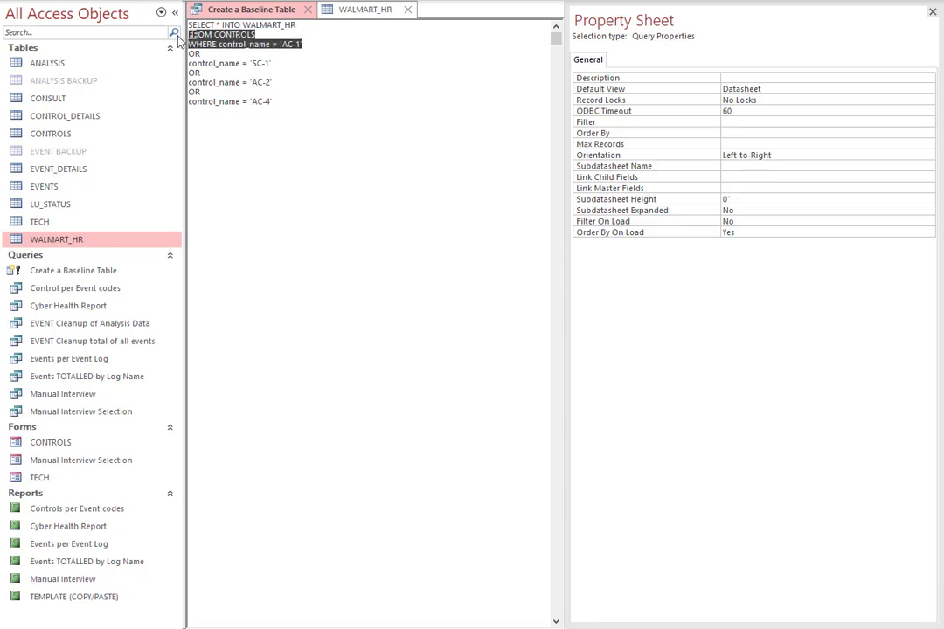
click(380, 102)
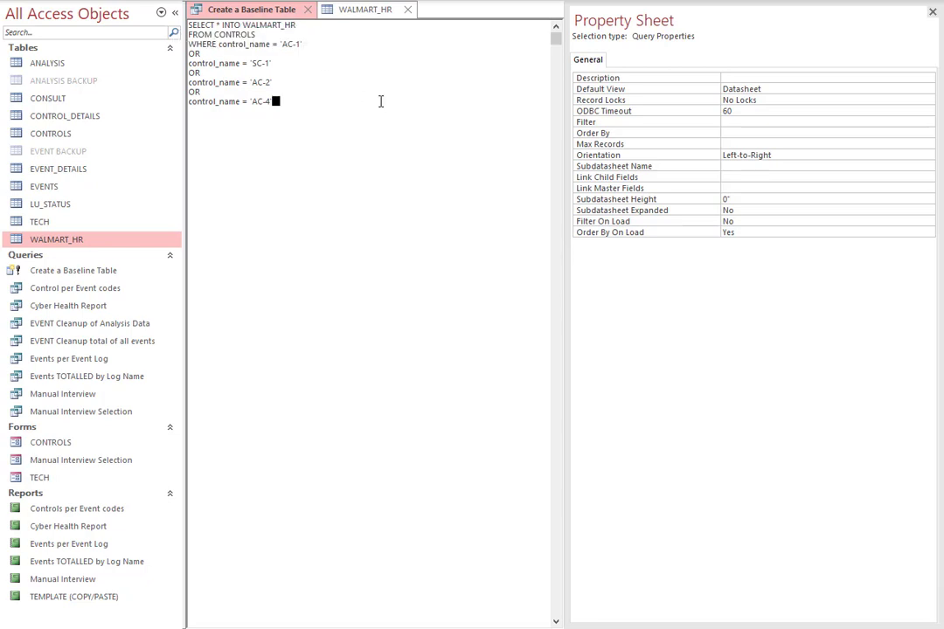
click(24, 135)
double_click(23, 136)
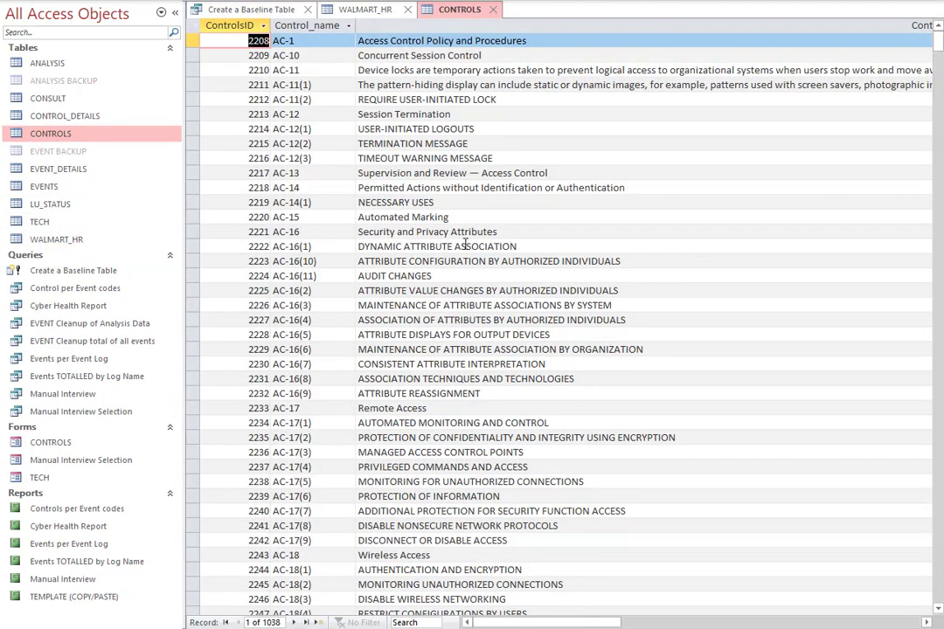
click(493, 9)
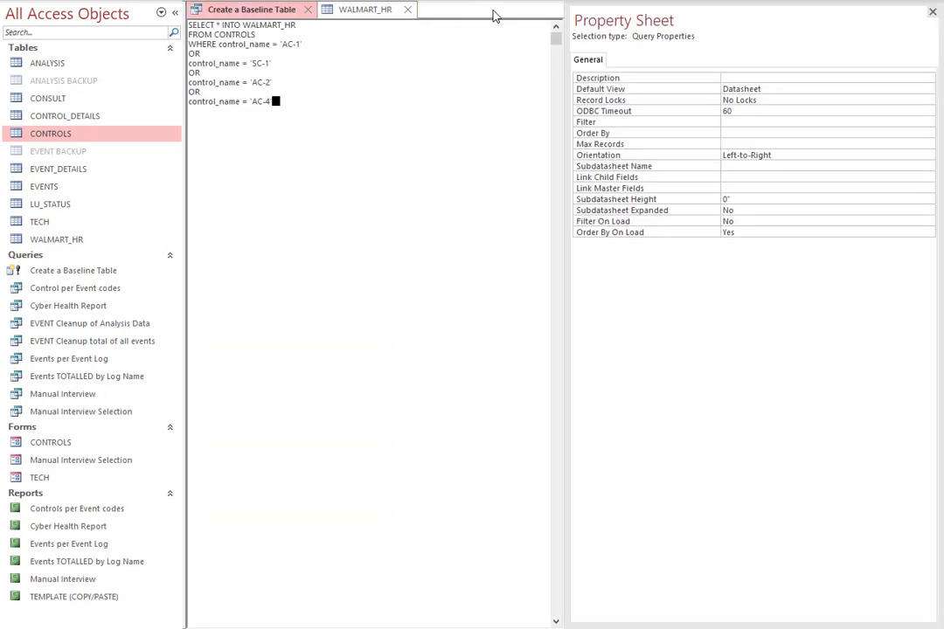
click(345, 99)
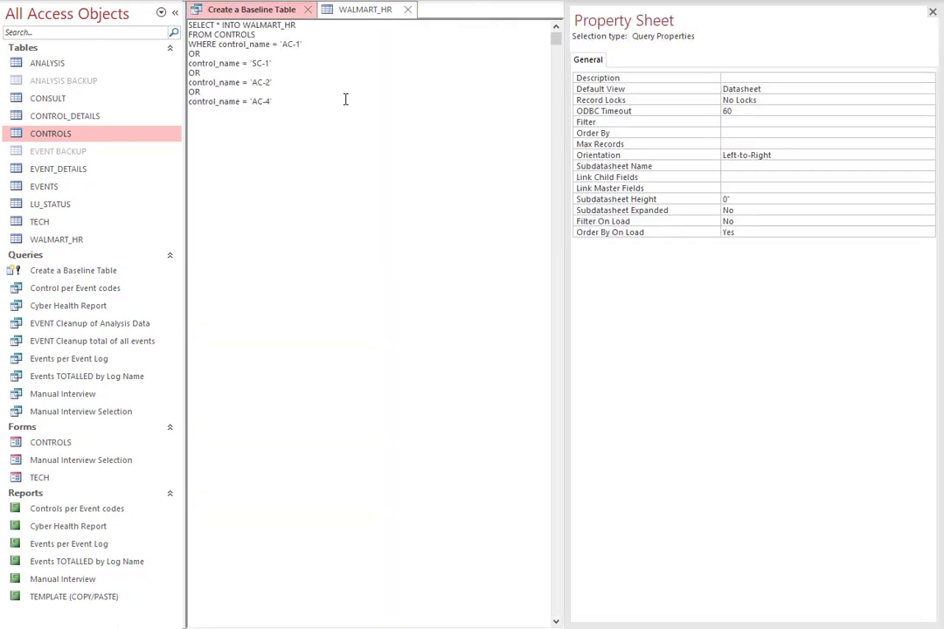